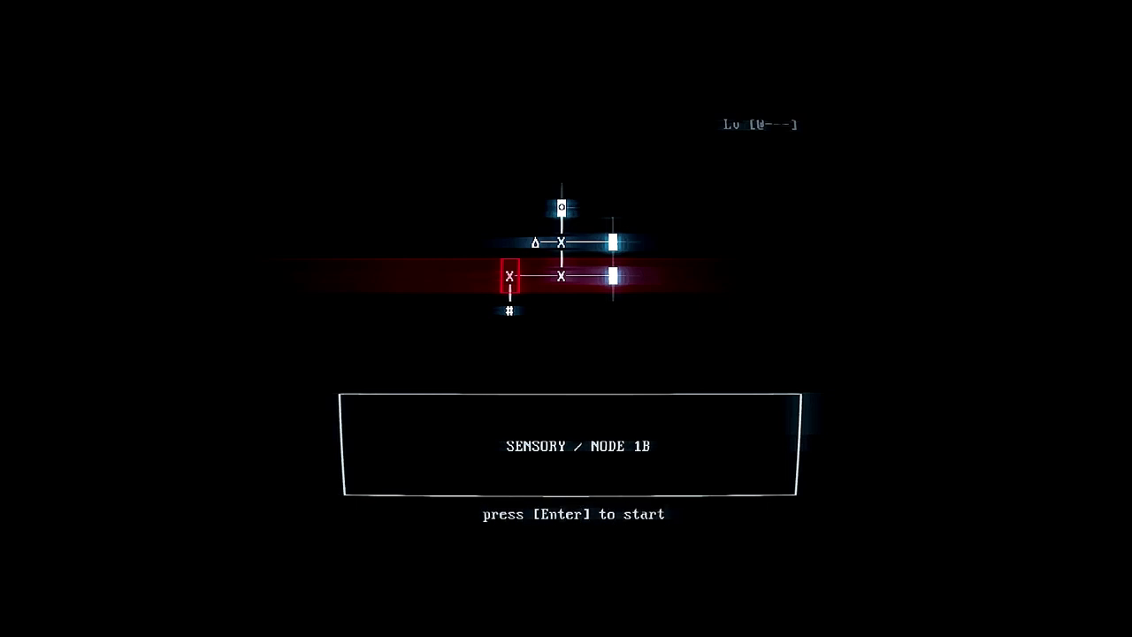
pyautogui.press('Return')
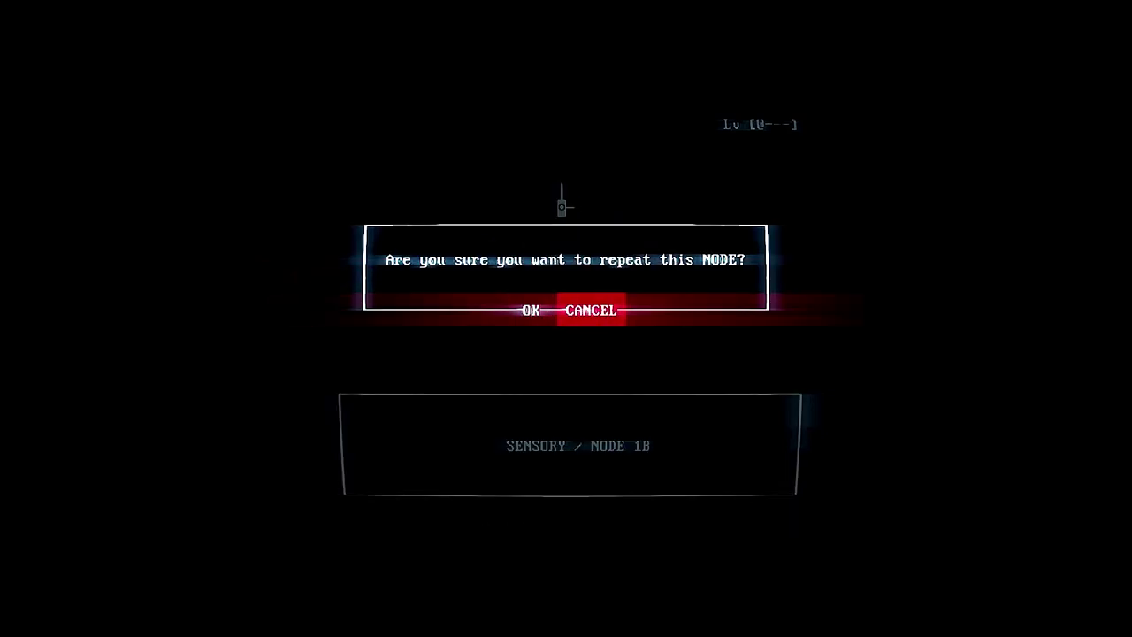
pyautogui.press('Return')
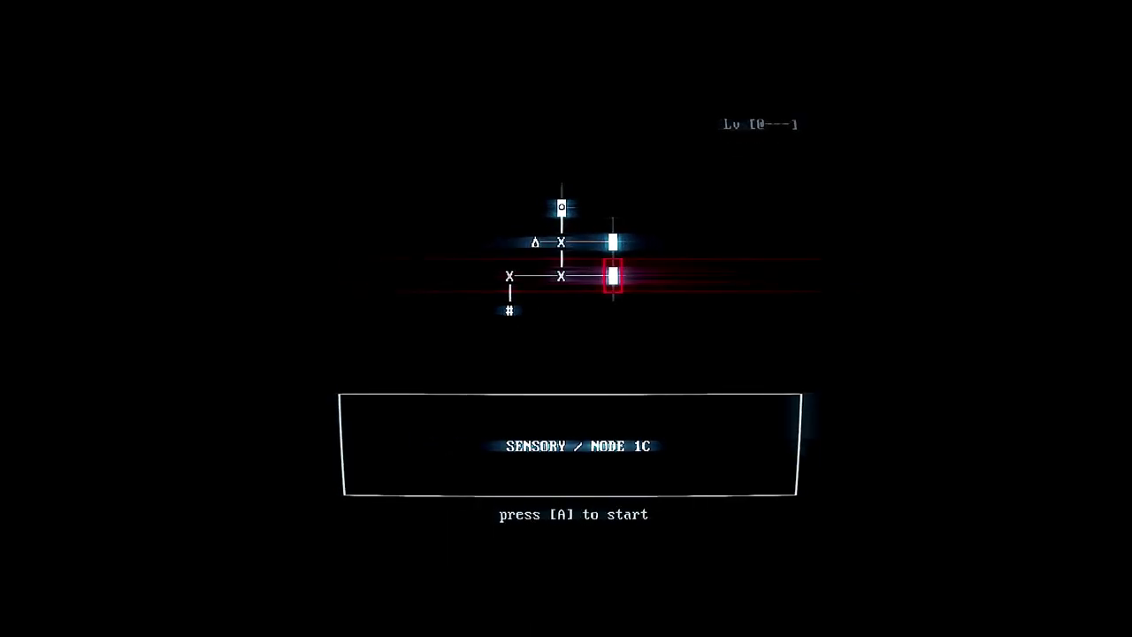
pyautogui.press('a')
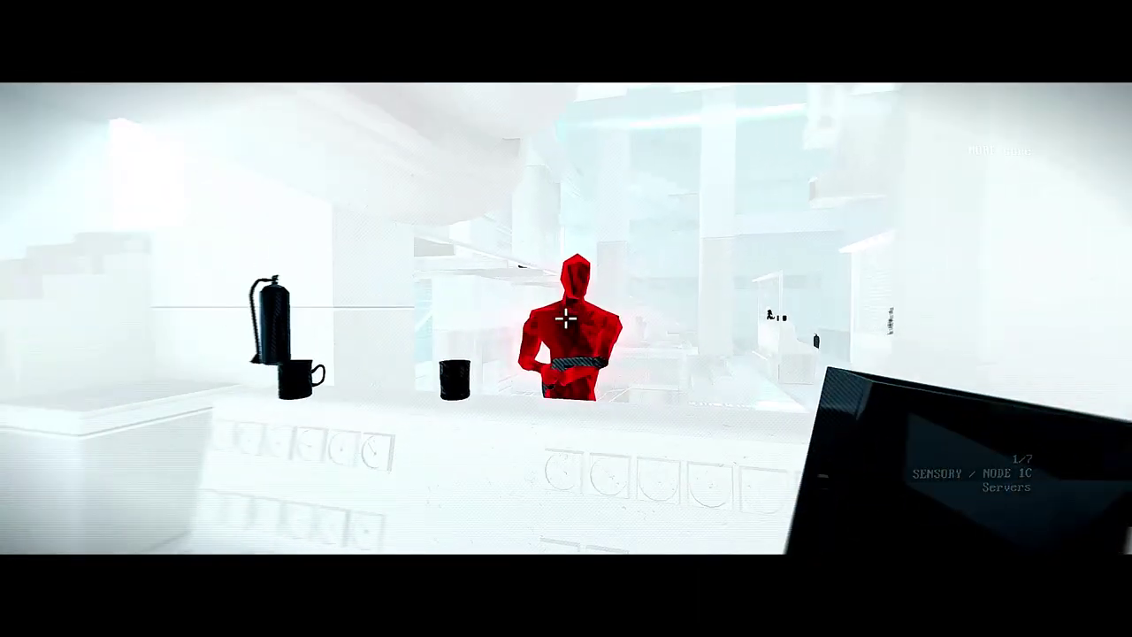
pyautogui.click(566, 319)
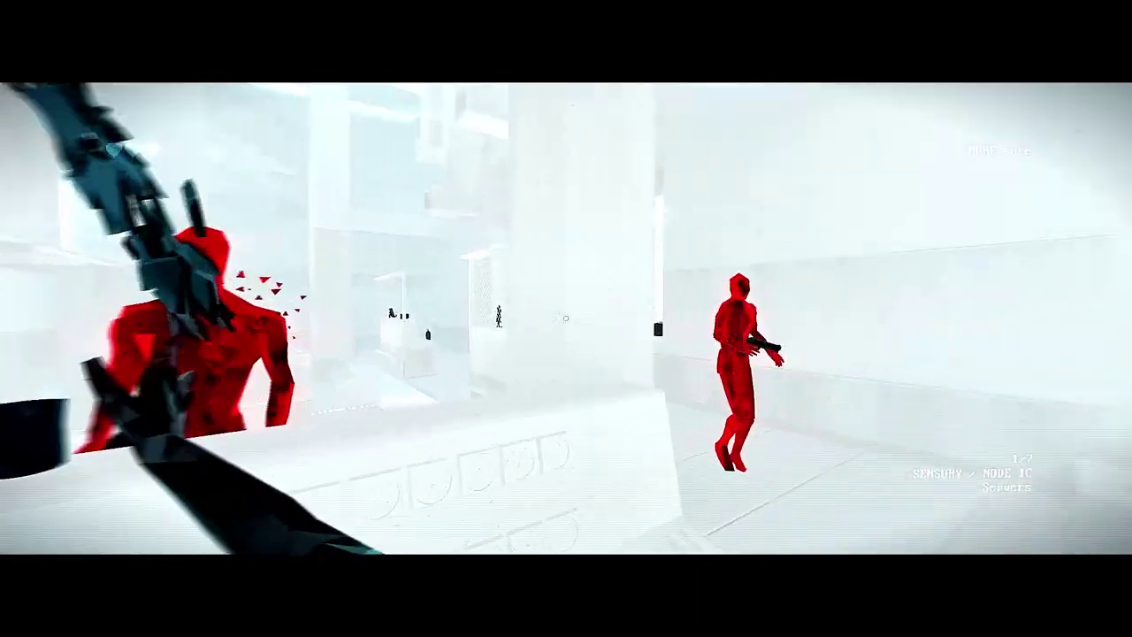